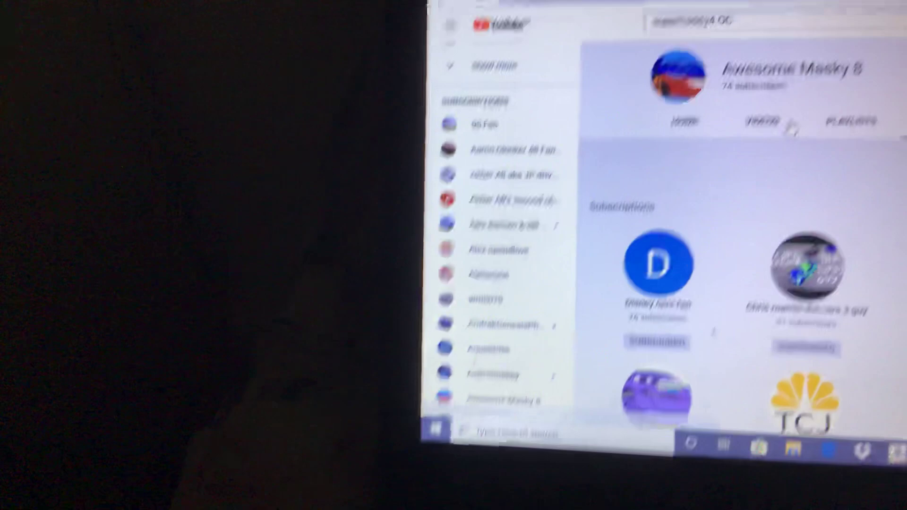
Show the channel's uploaded videos on the VIDEOS tab.
{"action": "left_click", "coordinate": [772, 147]}
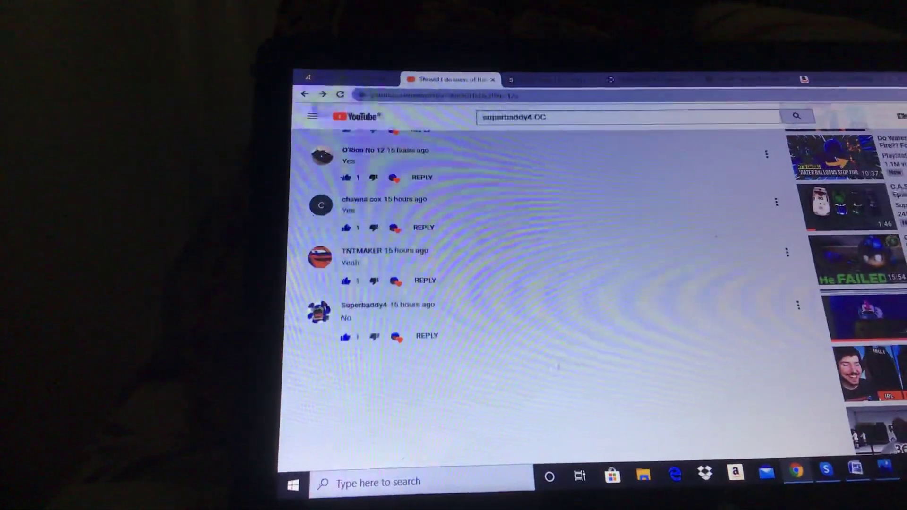
{"action": "scroll", "coordinate": [552, 284], "scroll_direction": "up", "scroll_amount": 3}
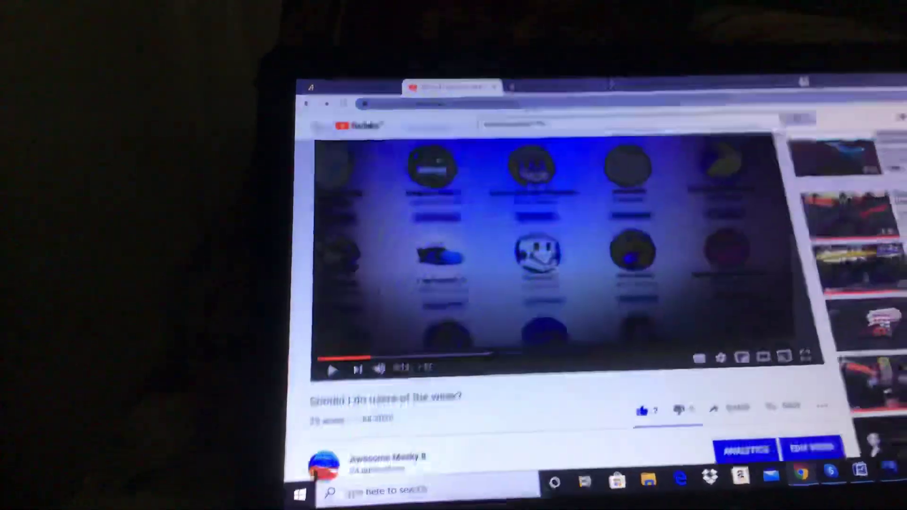